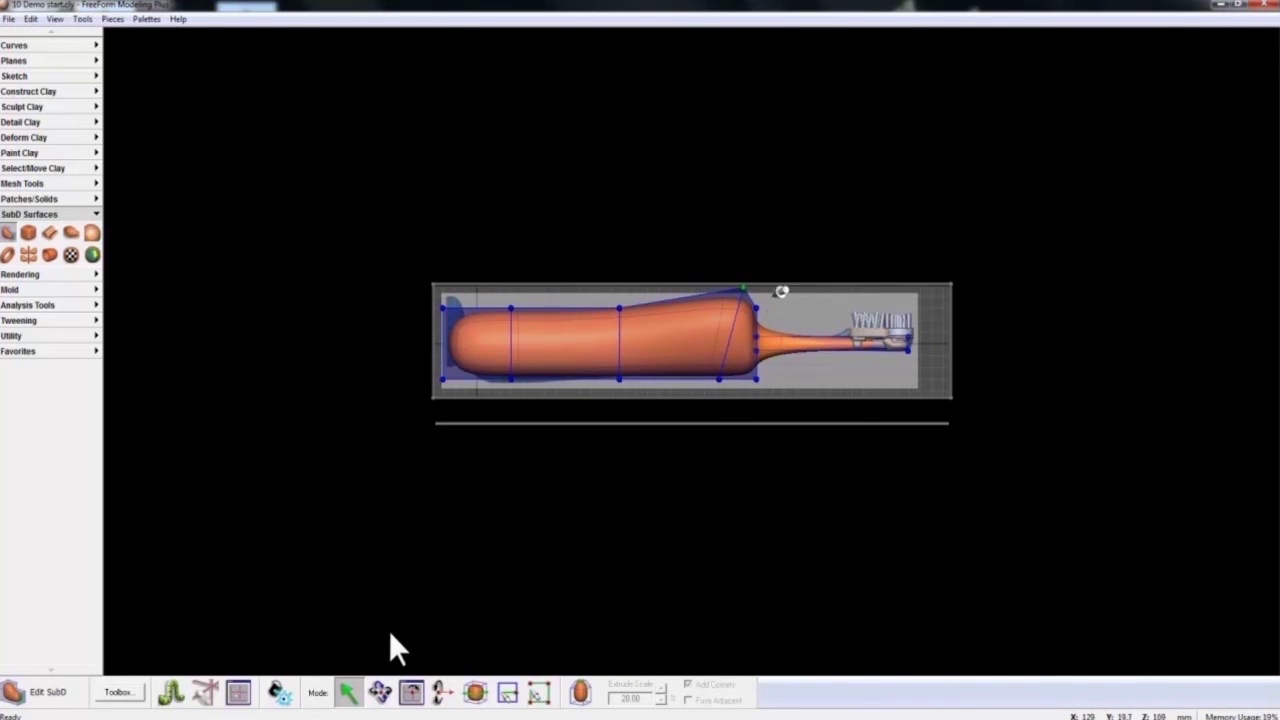
Switch the Edit SubD mode on the alligator toothbrush
left_click(478, 685)
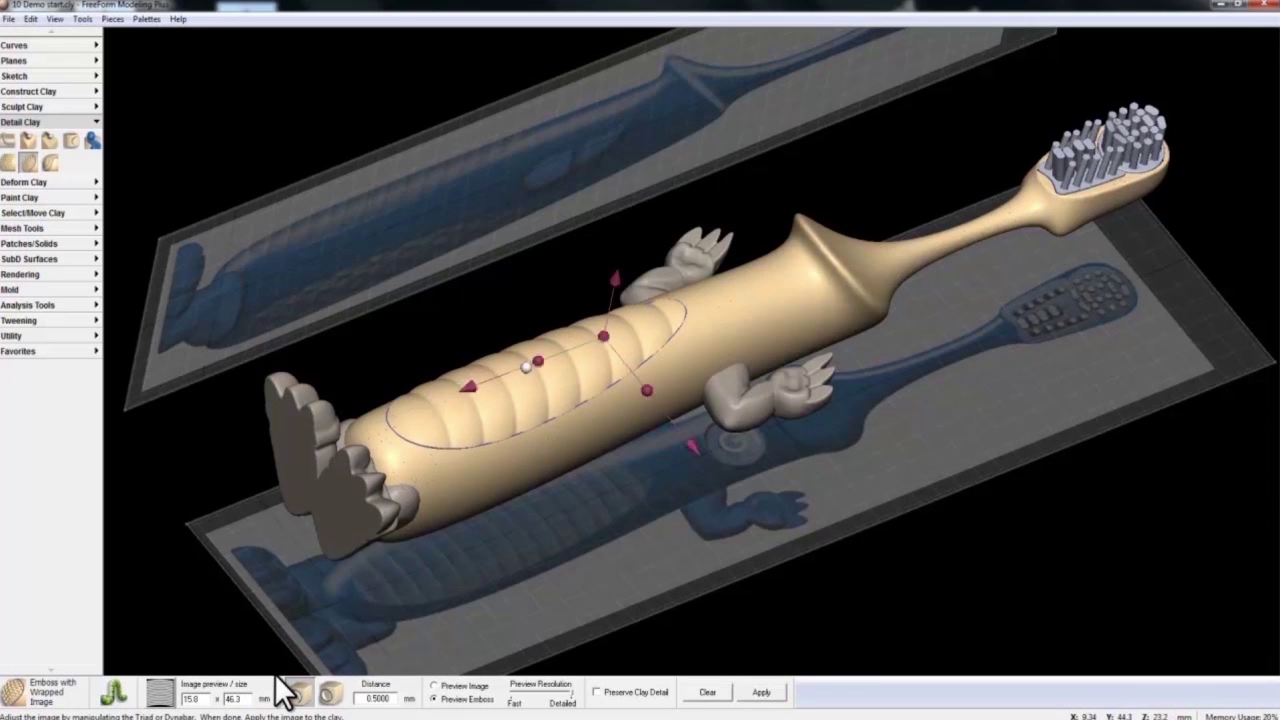
Slide the ridge emboss along the alligator handle and close the Object List
left_click_drag(603, 338, 561, 352)
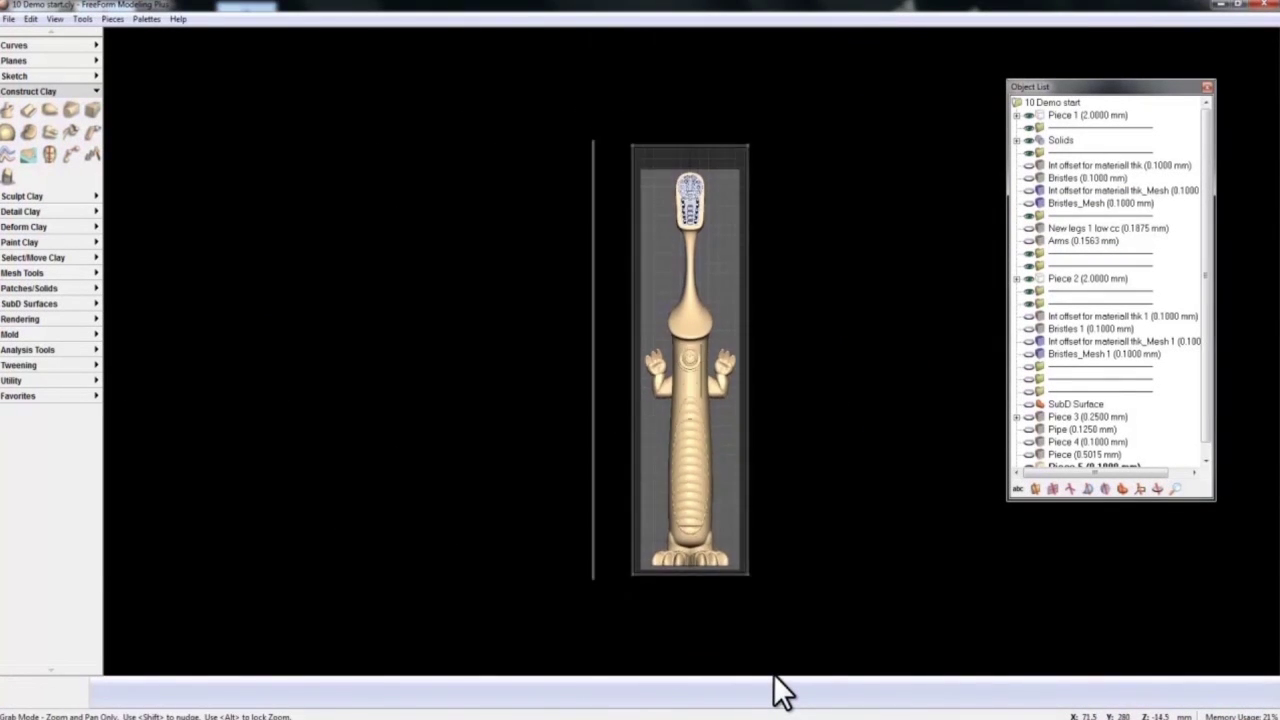
left_click(1207, 87)
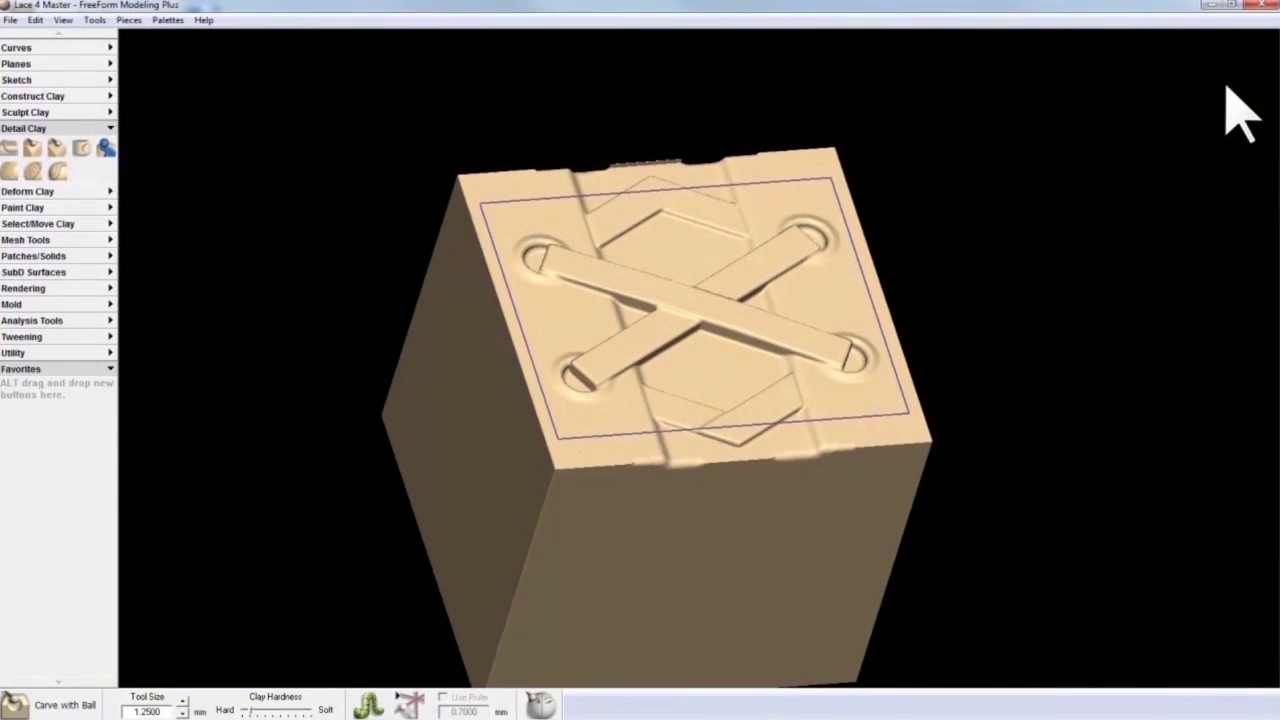
Select the lace Patch 1 on the block and start a Detail Clay tool to apply it
left_click(960, 226)
left_click(1226, 87)
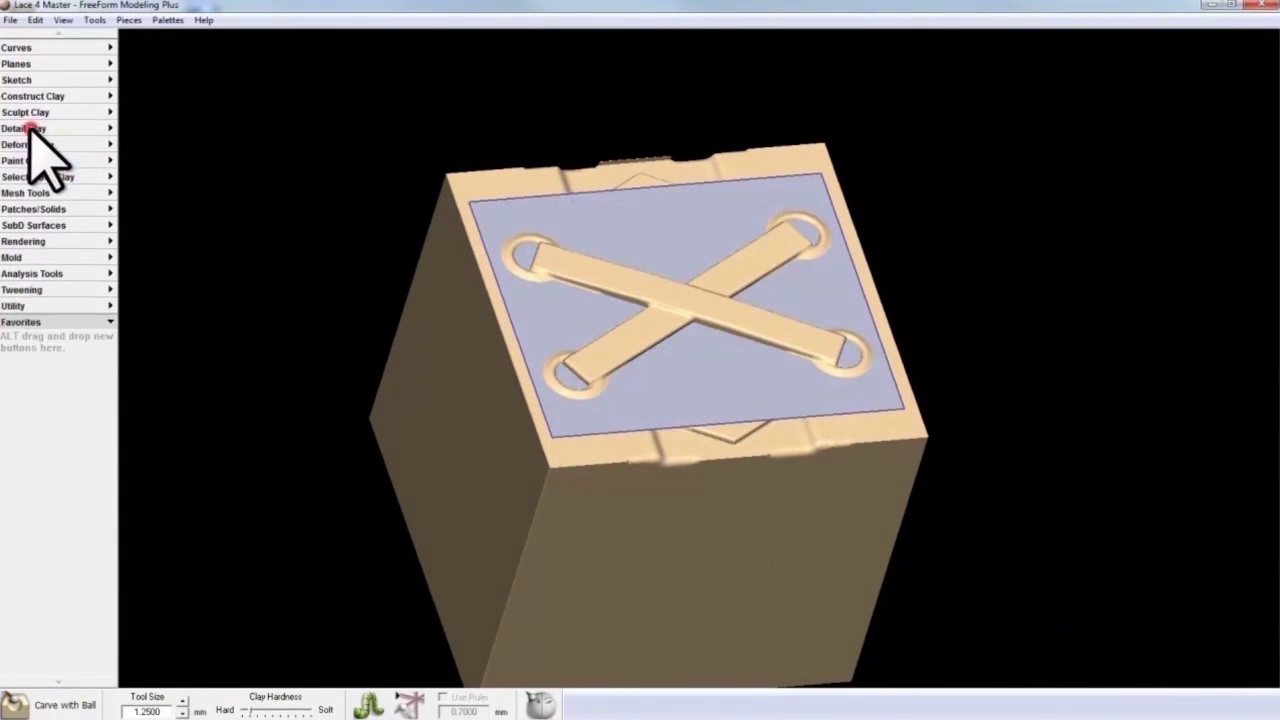
left_click(106, 268)
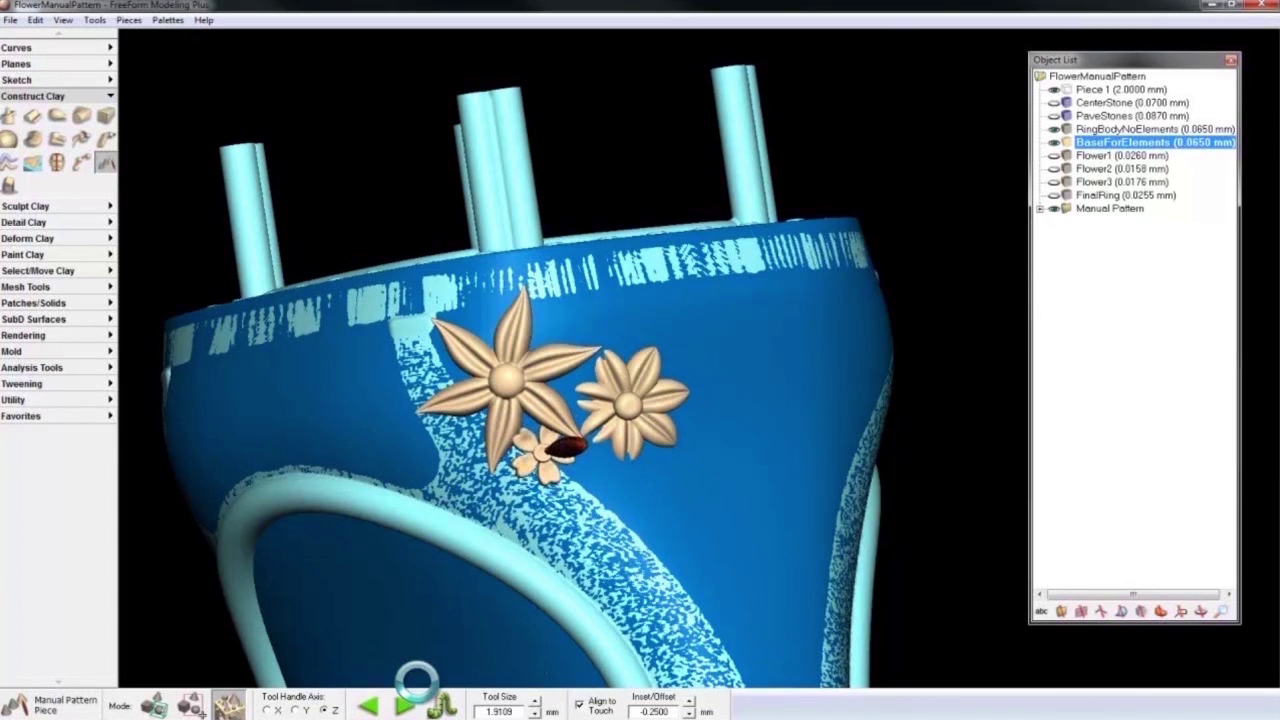
Place two more flowers on the ring, one above the others and one at lower right
left_click(408, 705)
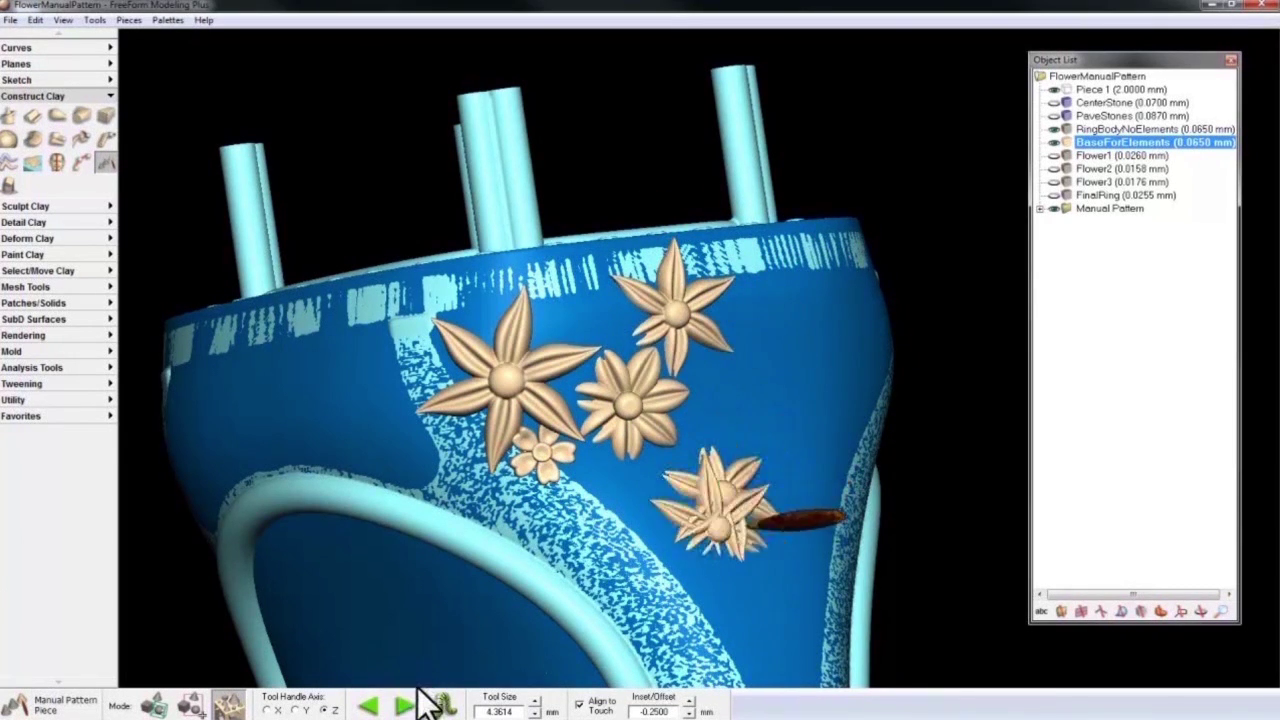
left_click(404, 705)
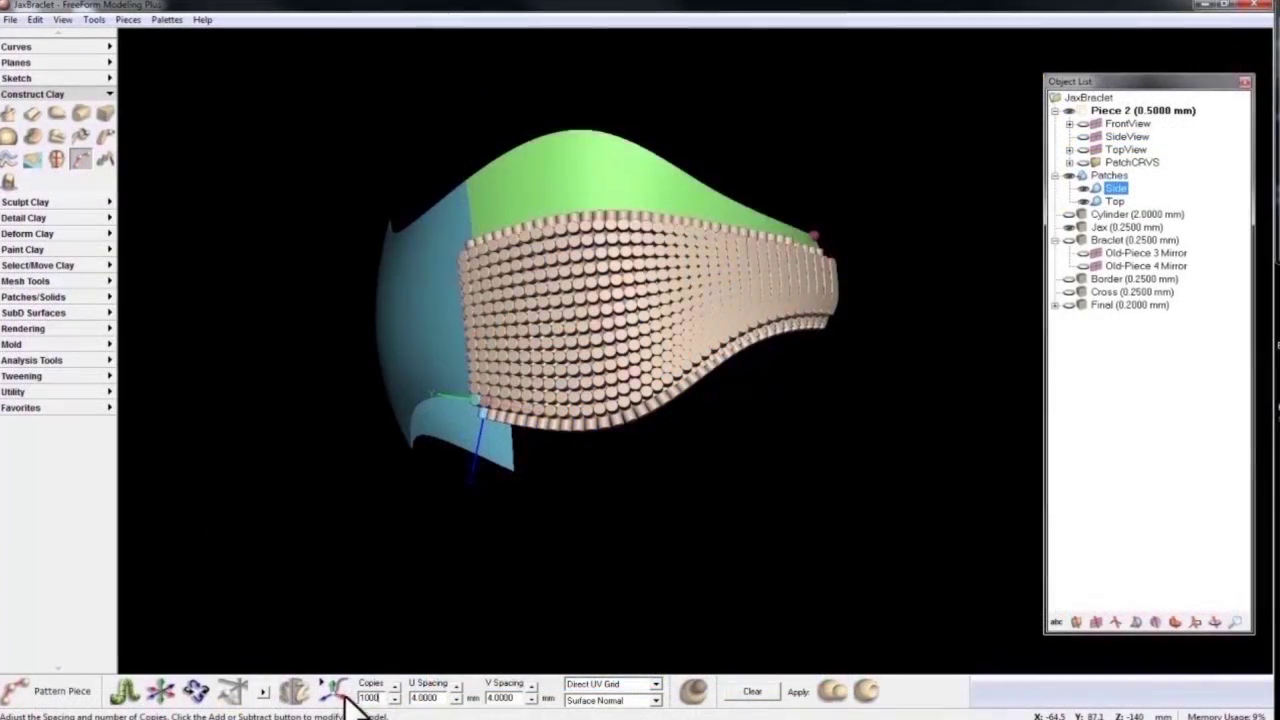
Set the peg rotation to No Rotation, then Random Normal, and confirm 8 mm spacing
left_click(655, 700)
left_click(620, 650)
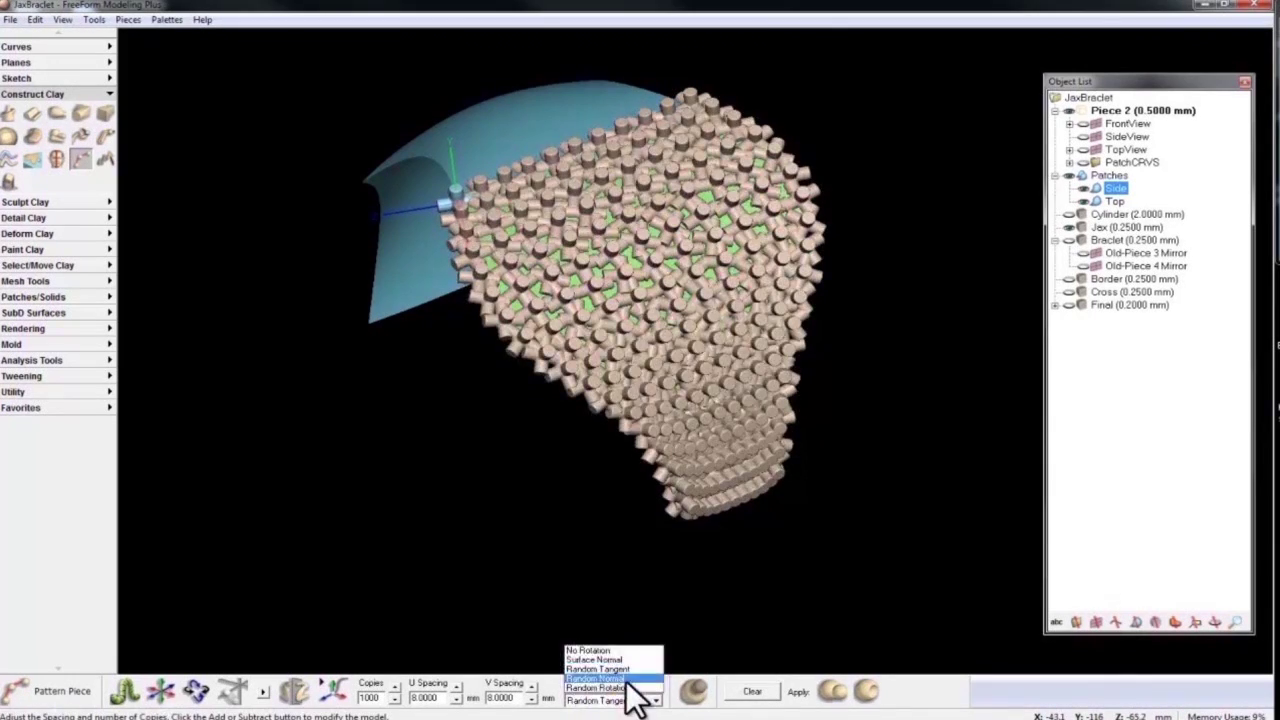
left_click(609, 690)
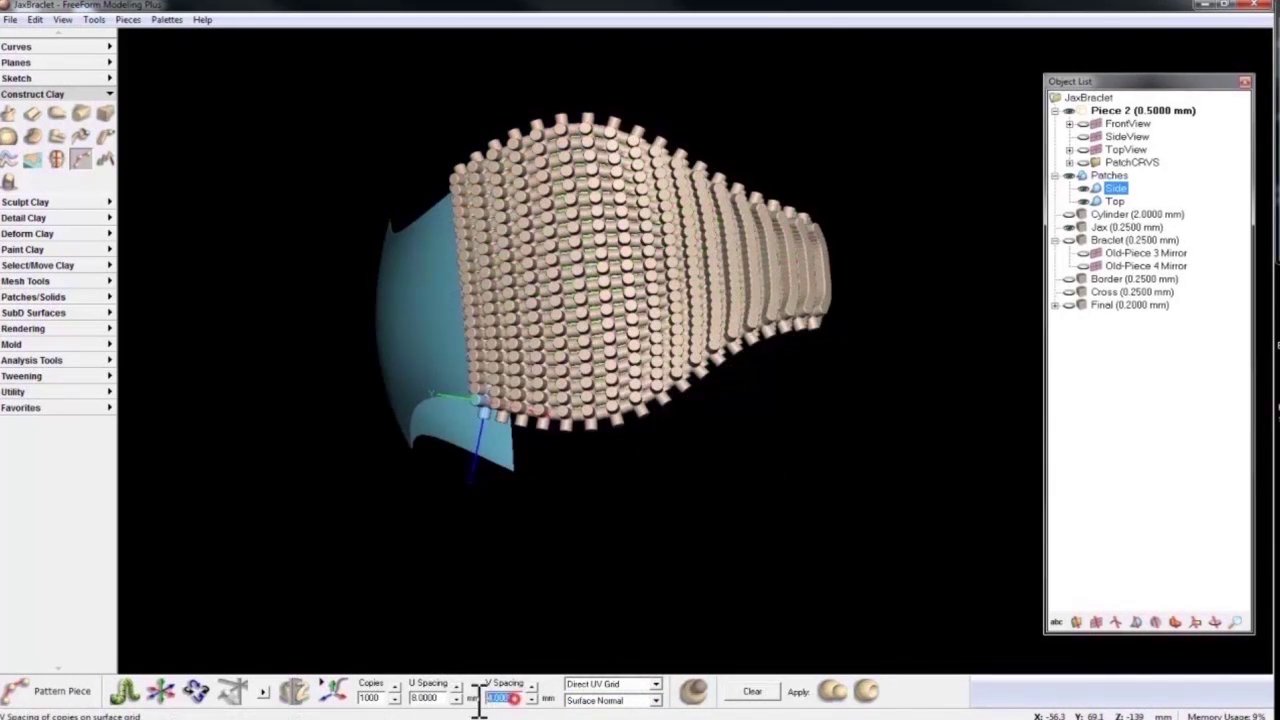
left_click(507, 697)
type("8")
key("Return")
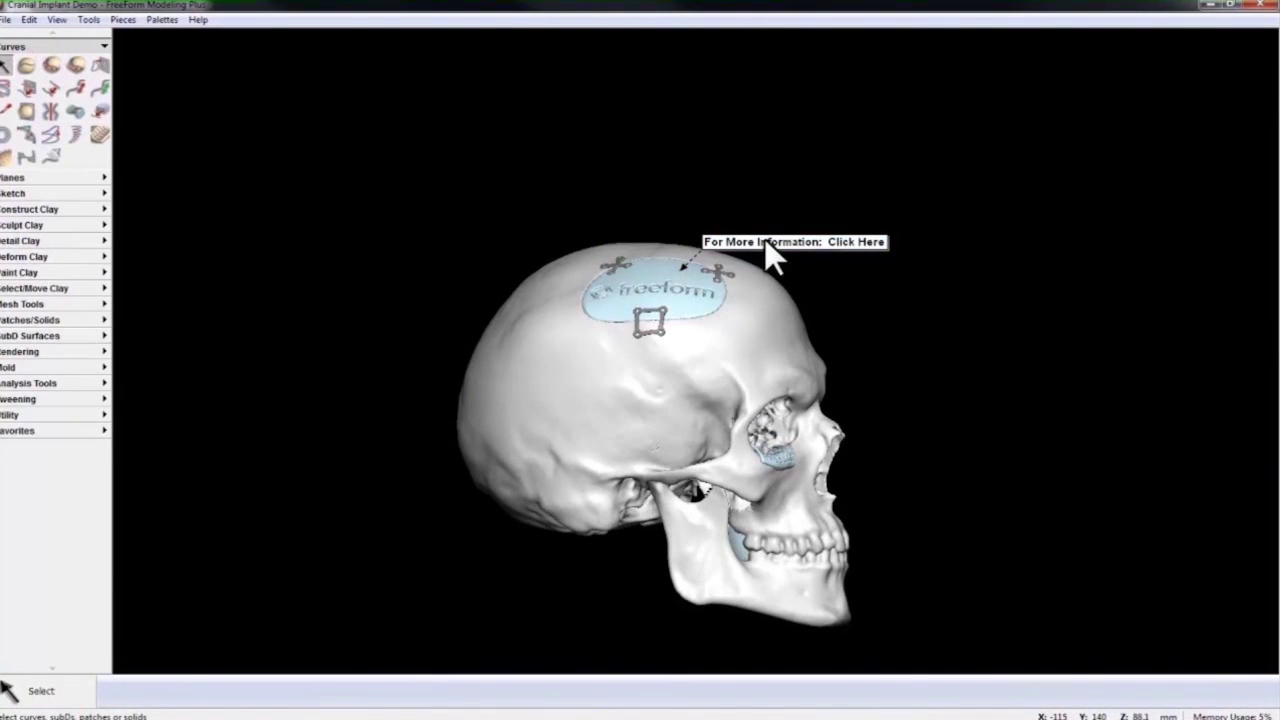
Open the company web page from the skull's 'Click Here' link label
left_click(765, 241)
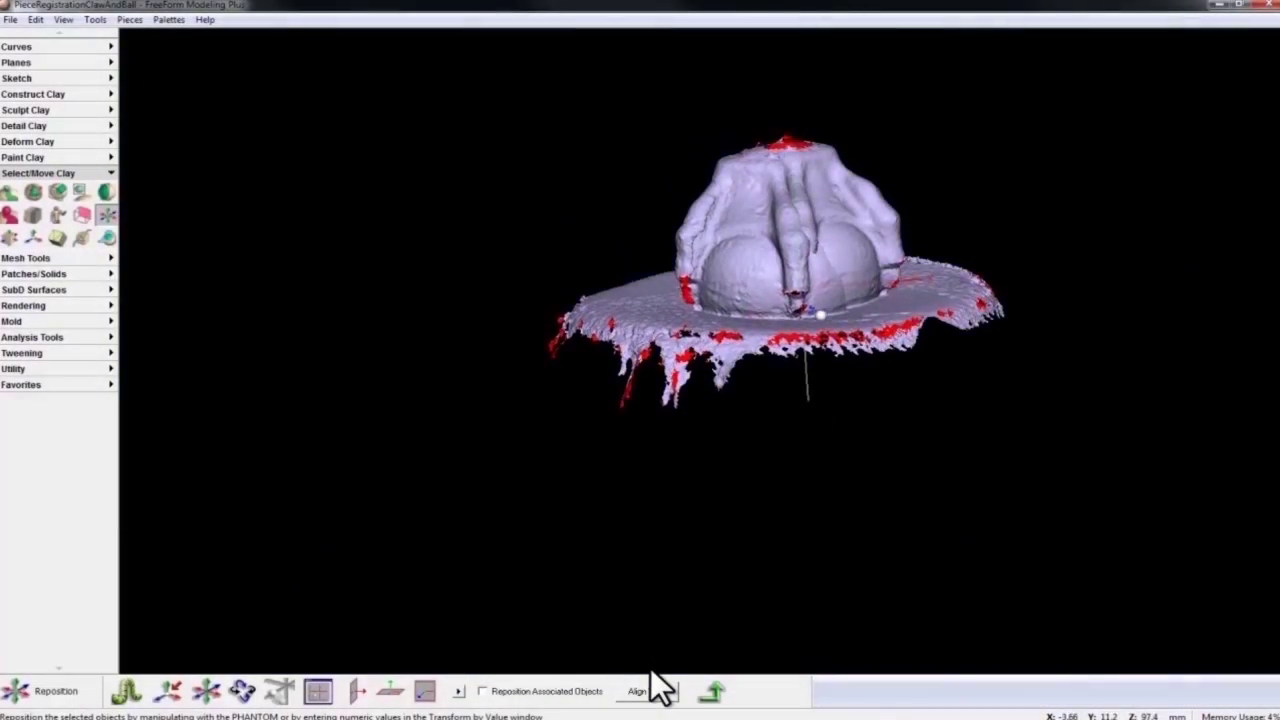
Align the claw-and-ball scan with Mesh 1
left_click(672, 692)
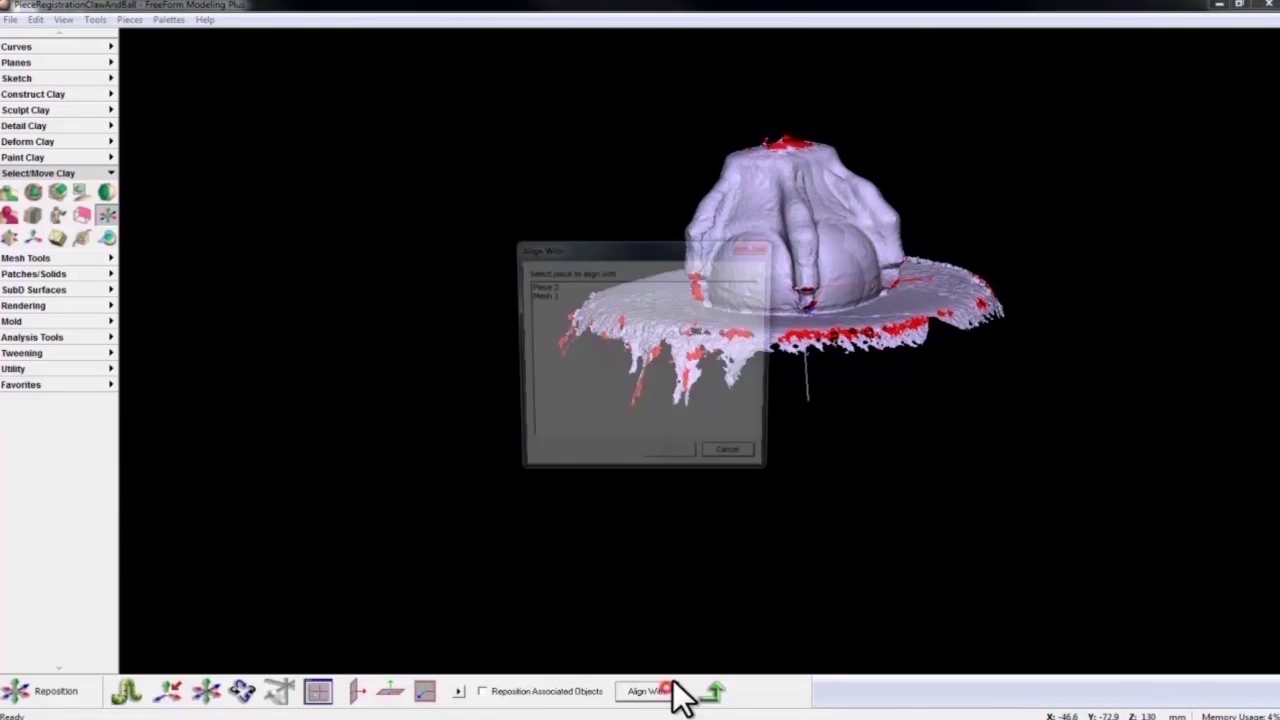
left_click(539, 296)
left_click(691, 460)
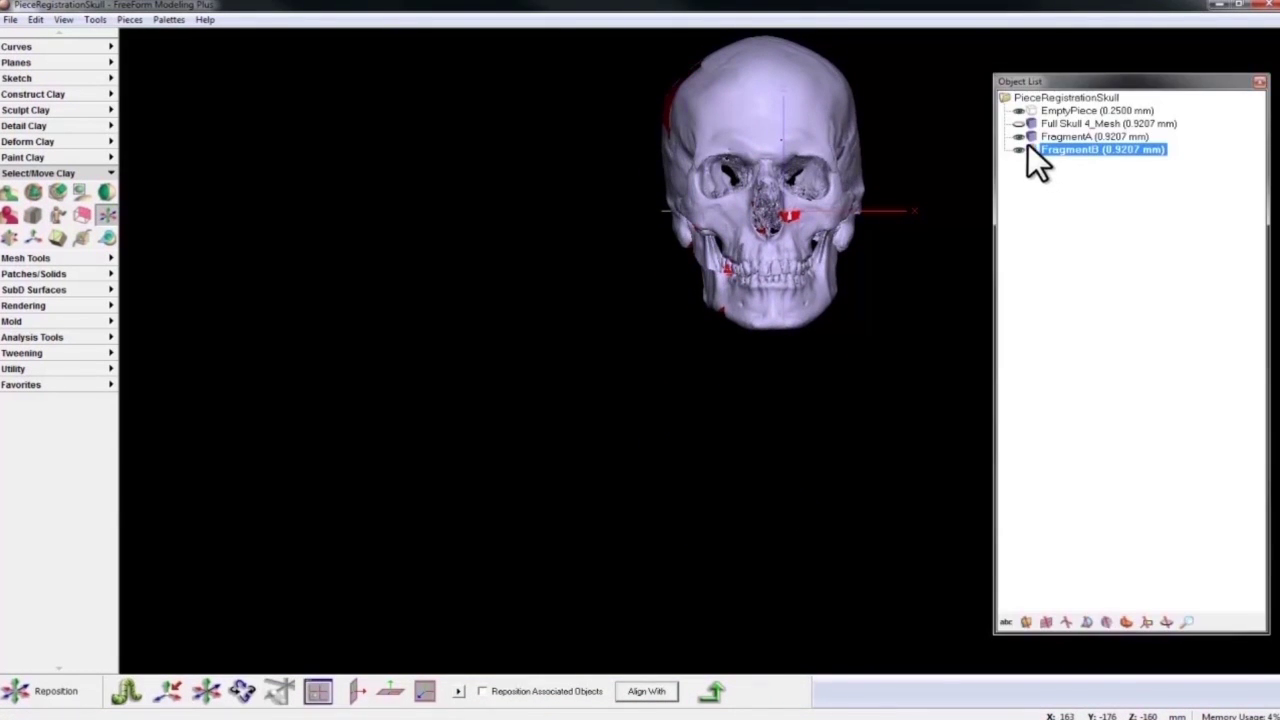
Align FragmentB with its target piece on the skull
right_click(1052, 149)
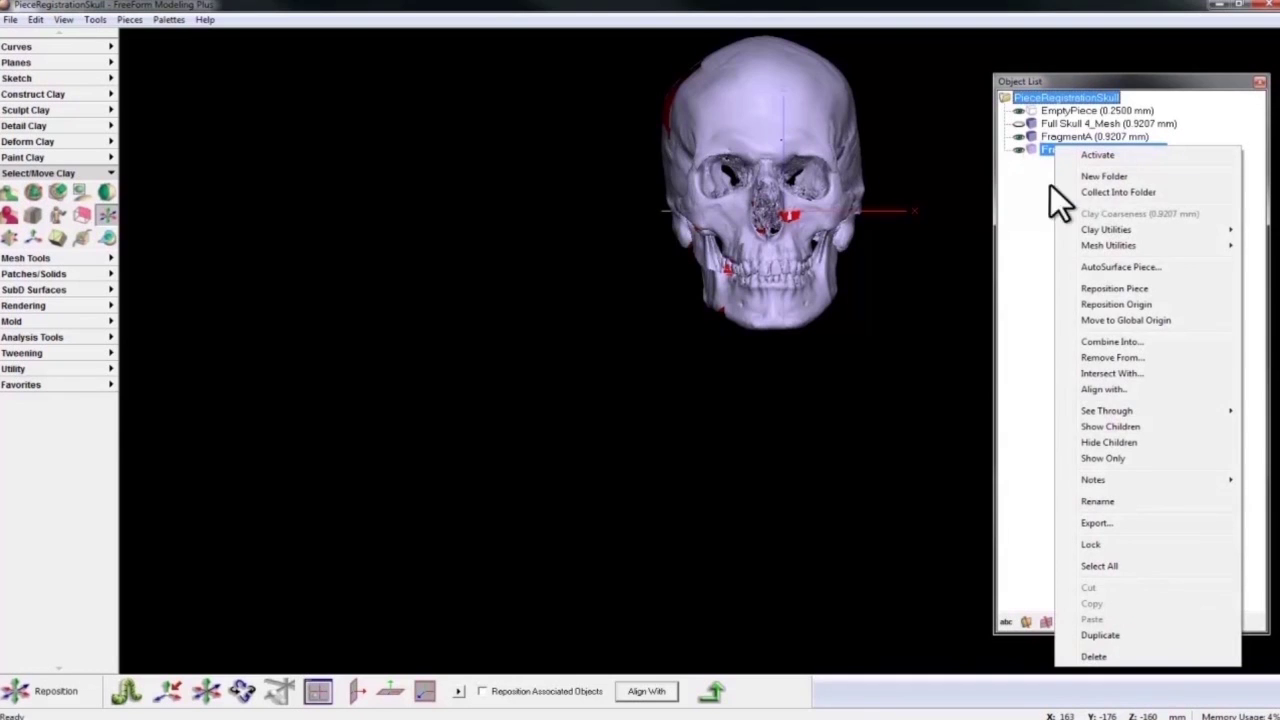
left_click(1103, 389)
left_click(556, 305)
left_click(677, 465)
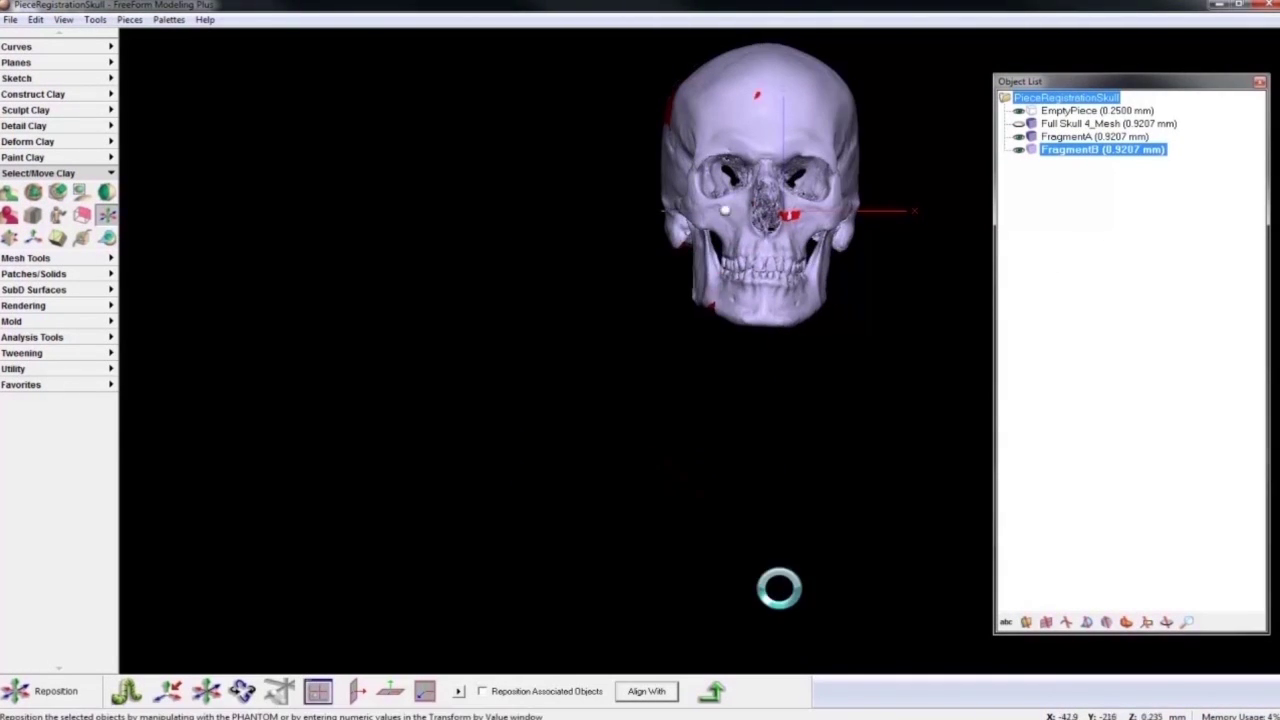